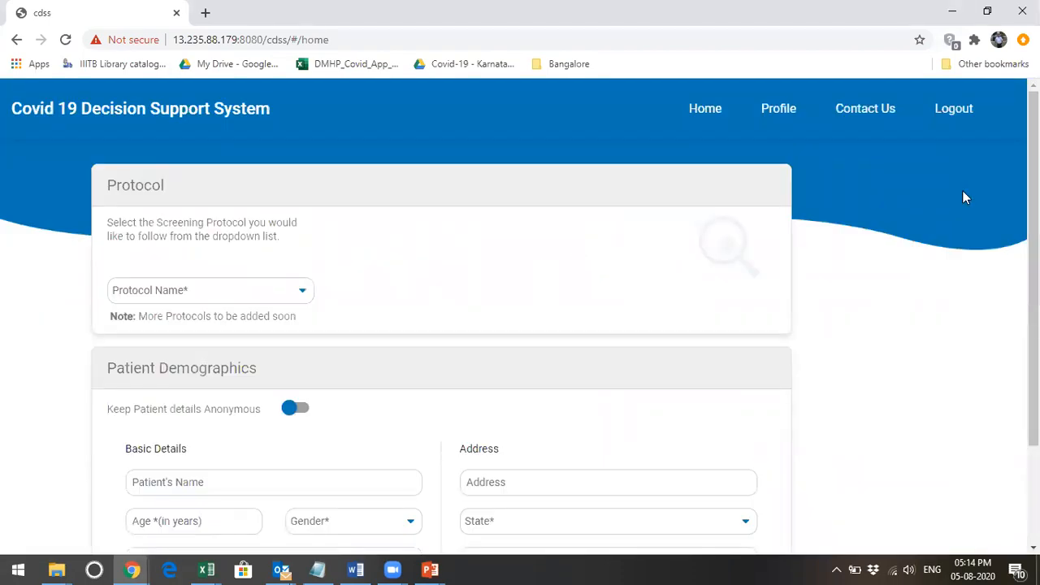
- Choose COVID19Protocol1 as the screening protocol and turn on anonymous patient details
{"action": "scroll", "coordinate": [1033, 268], "scroll_direction": "down", "scroll_amount": 1}
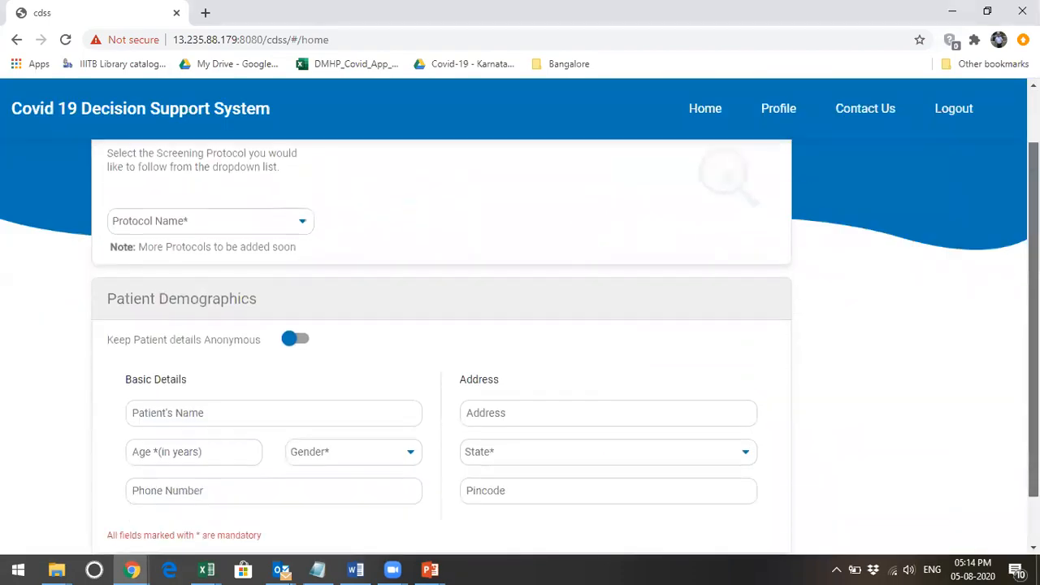
{"action": "left_click", "coordinate": [302, 224]}
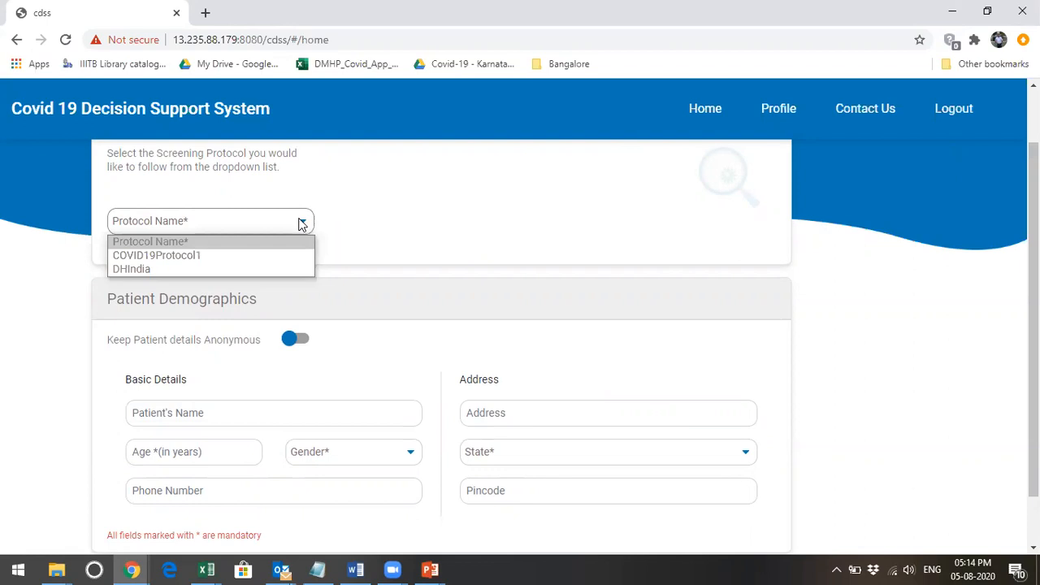
{"action": "left_click", "coordinate": [262, 256]}
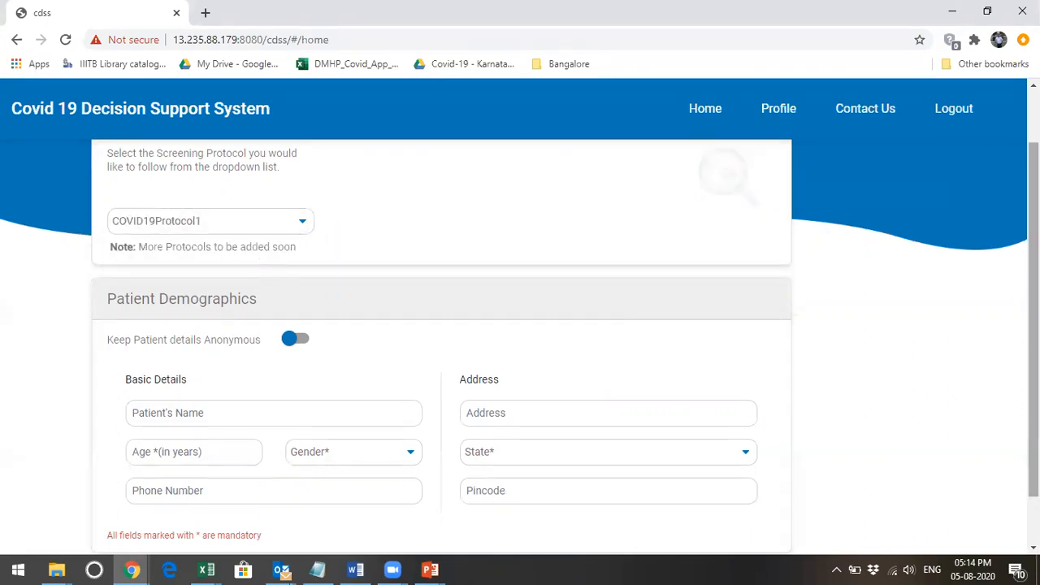
{"action": "scroll", "coordinate": [441, 347], "scroll_direction": "down", "scroll_amount": 1}
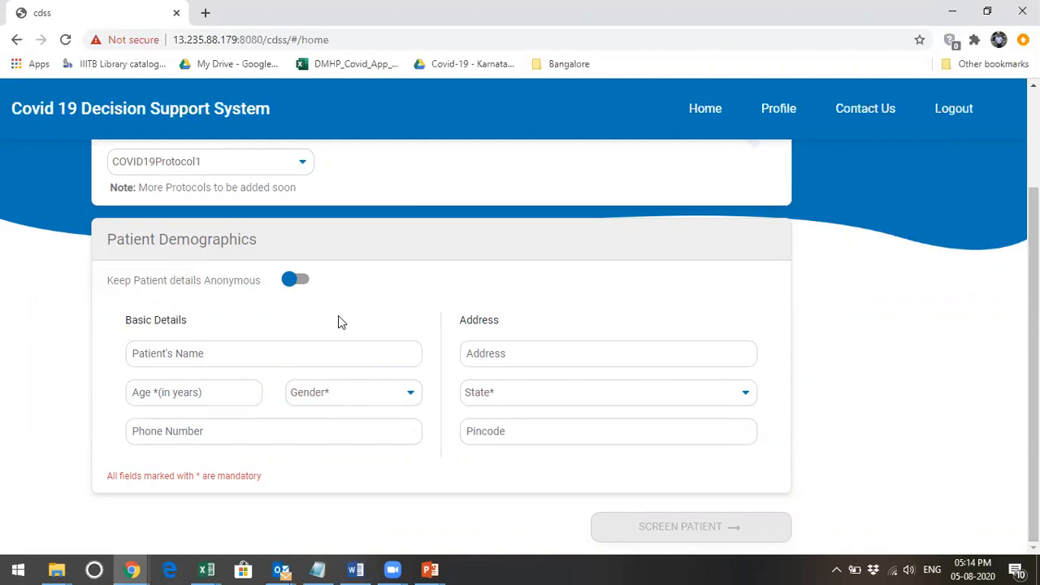
{"action": "left_click", "coordinate": [299, 280]}
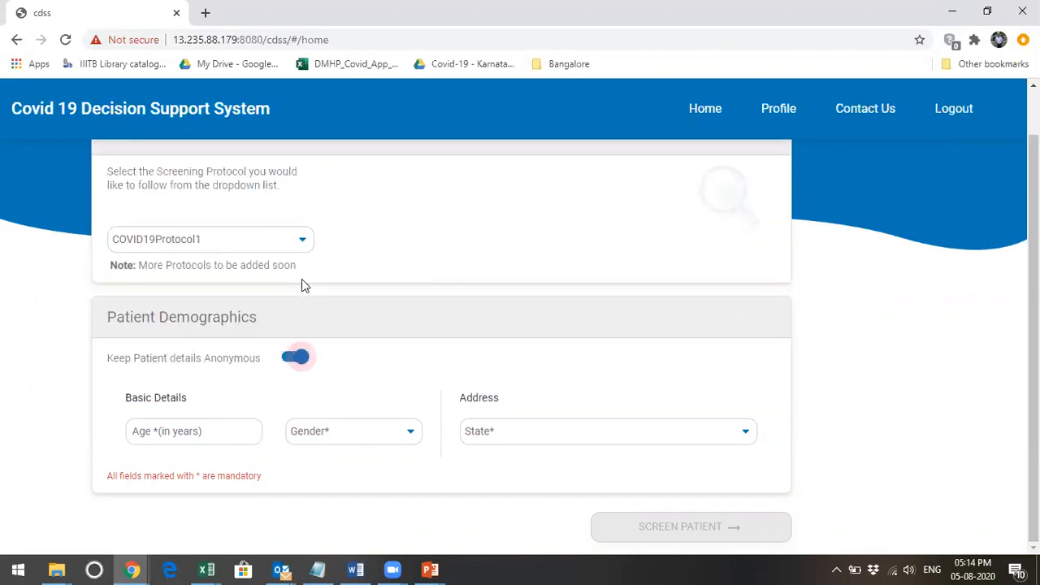
- Enter the patient demographics as age 35, gender Male and state Karnataka, and proceed to the patient screening
{"action": "left_click", "coordinate": [202, 429]}
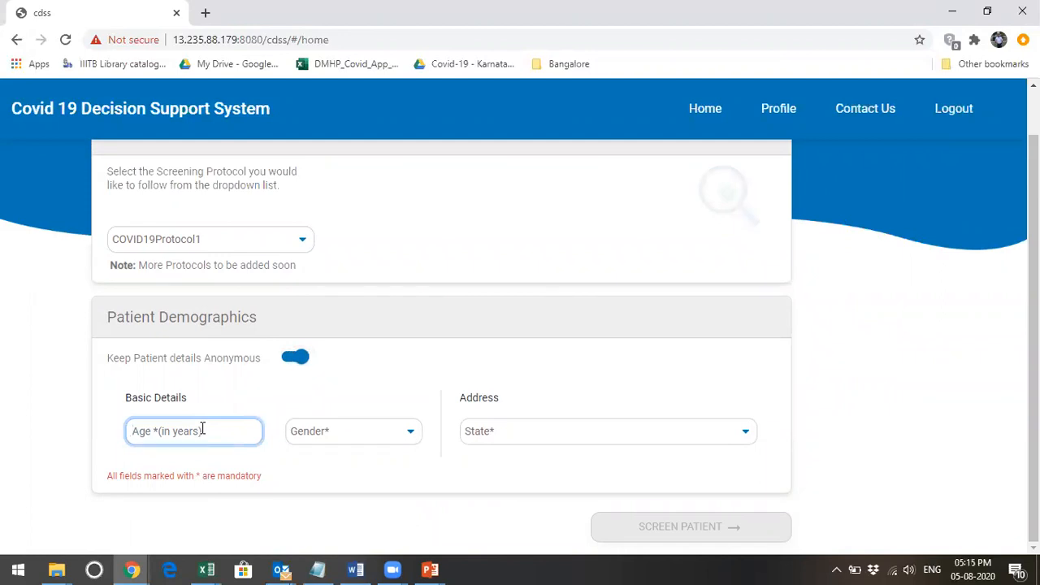
{"action": "type", "text": "35"}
{"action": "left_click", "coordinate": [331, 433]}
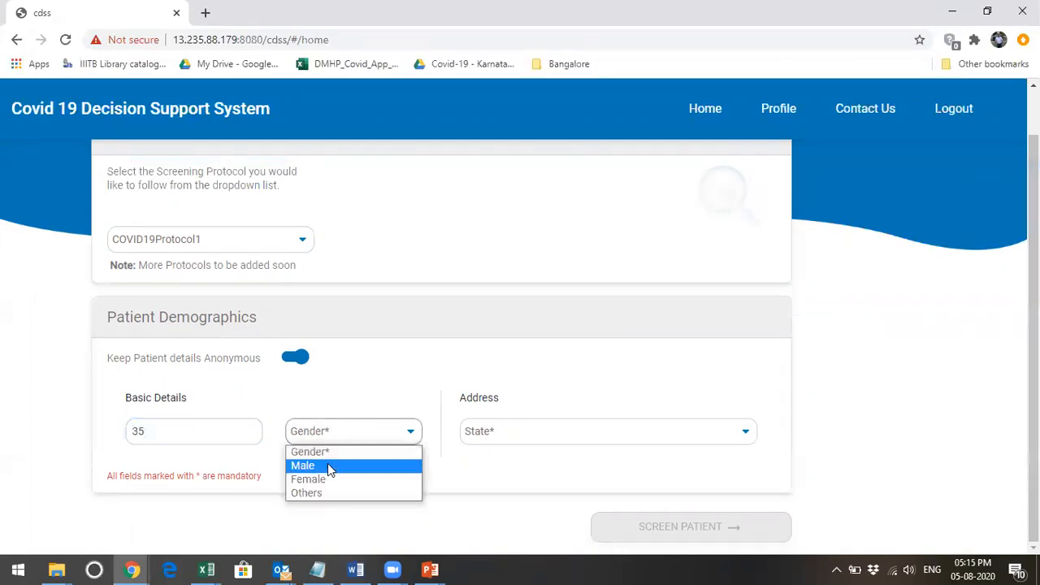
{"action": "left_click", "coordinate": [327, 465]}
{"action": "left_click", "coordinate": [513, 440]}
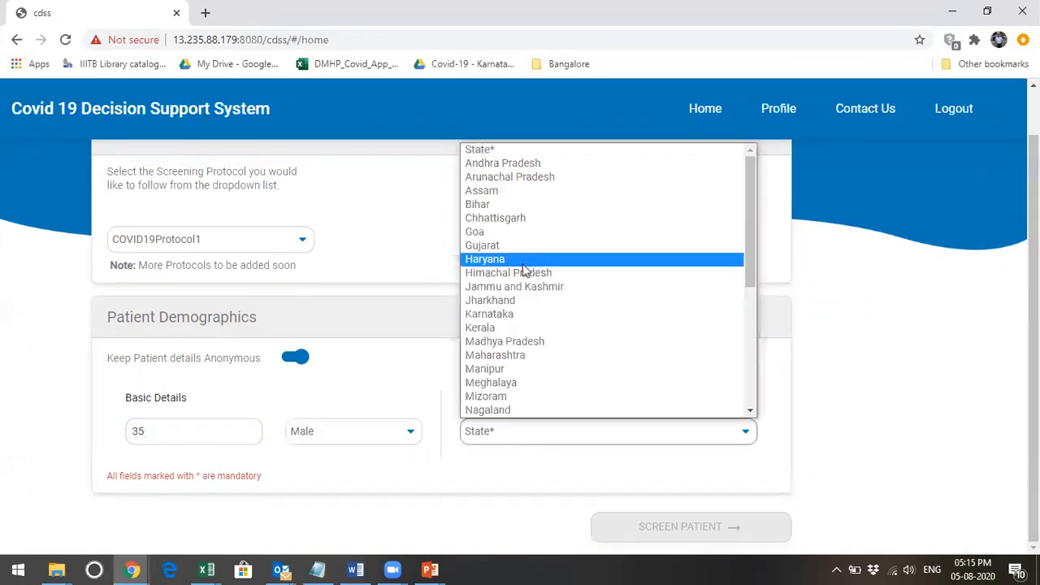
{"action": "left_click", "coordinate": [515, 316]}
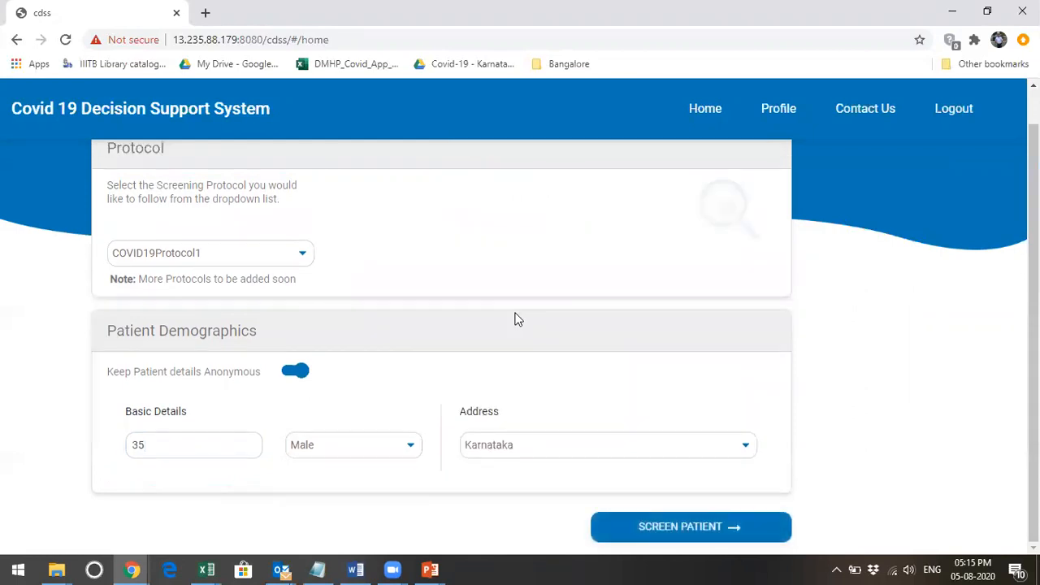
{"action": "left_click", "coordinate": [667, 536]}
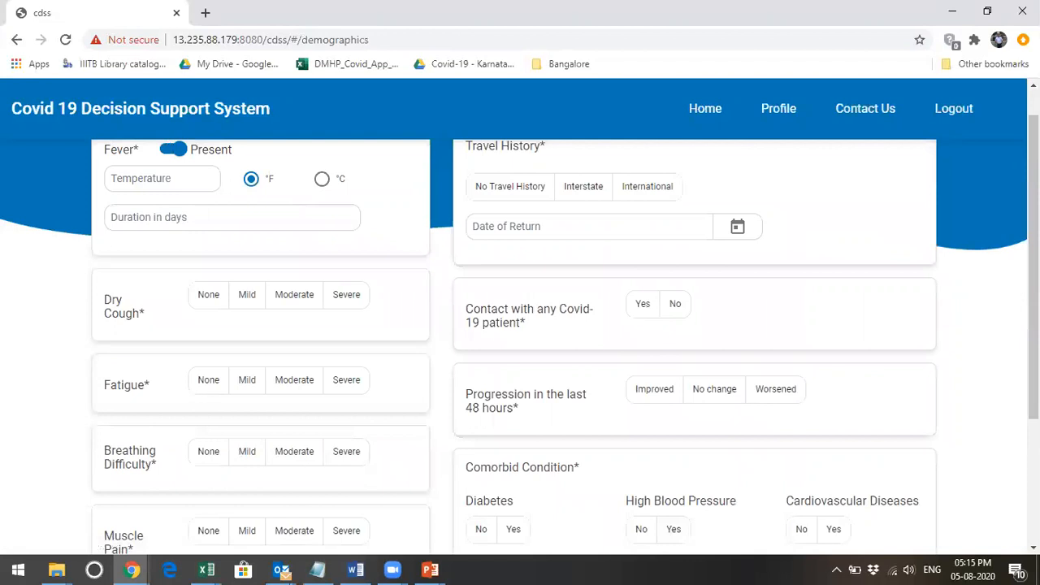
- Record the fever with a temperature of 99 °F and a duration of 10 days
{"action": "scroll", "coordinate": [1034, 244], "scroll_direction": "up", "scroll_amount": 1}
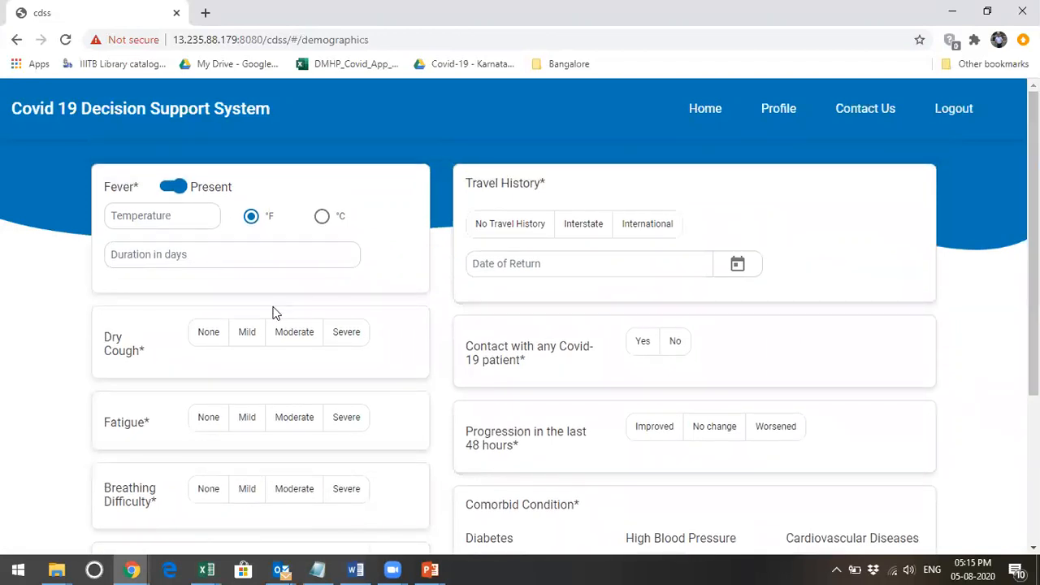
{"action": "left_click", "coordinate": [171, 214]}
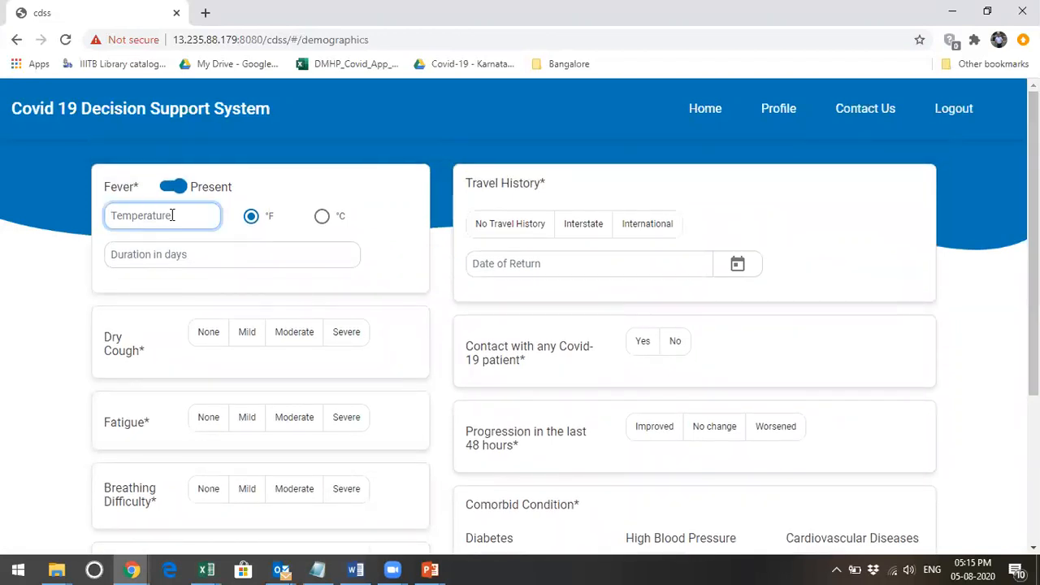
{"action": "type", "text": "99"}
{"action": "left_click", "coordinate": [167, 255]}
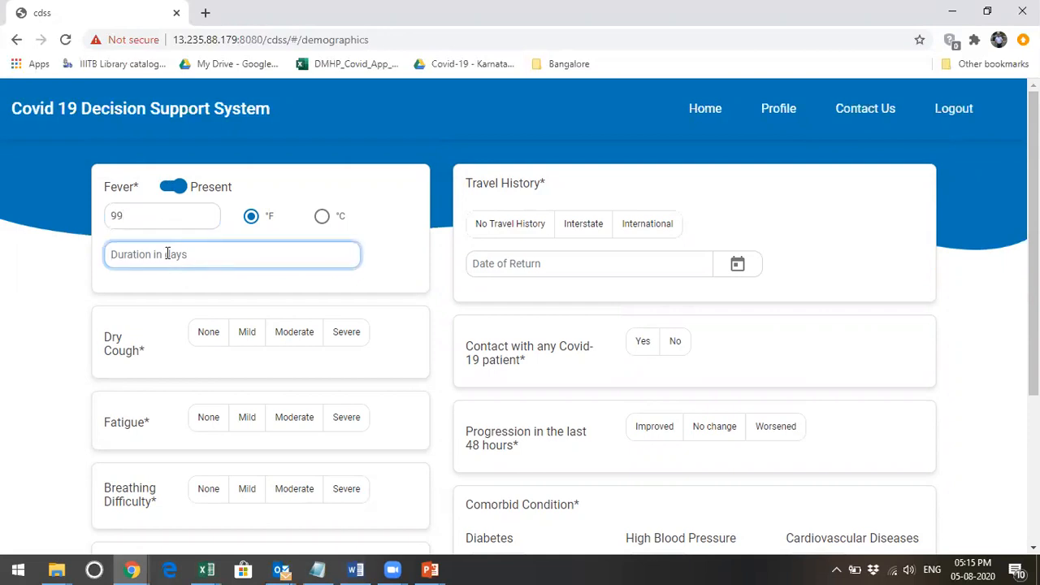
{"action": "type", "text": "10"}
{"action": "left_click", "coordinate": [46, 329]}
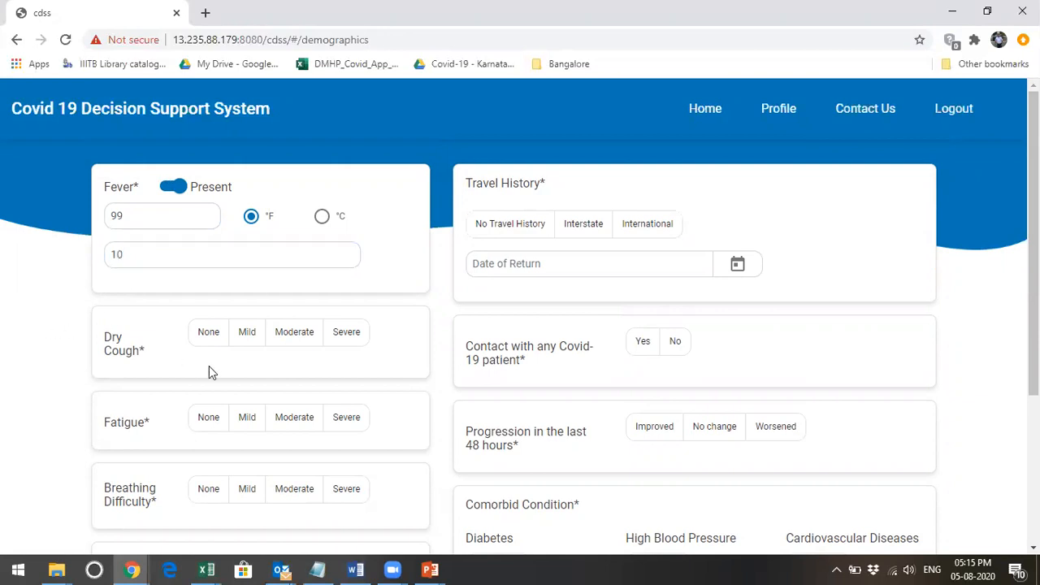
- Rate the dry cough as Moderate, fatigue as Severe and breathing difficulty as Moderate
{"action": "left_click", "coordinate": [295, 340]}
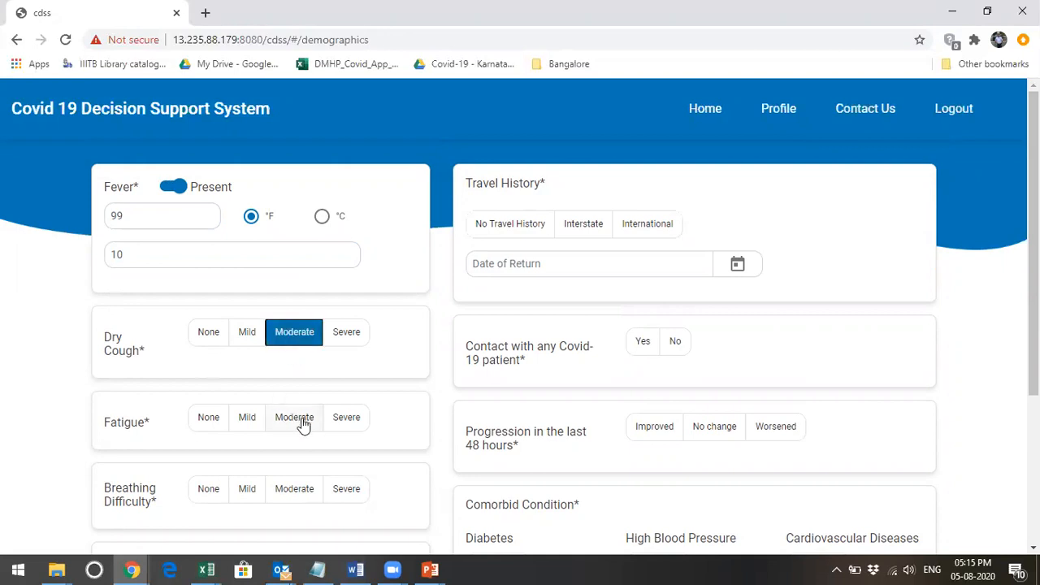
{"action": "left_click", "coordinate": [333, 421]}
{"action": "left_click", "coordinate": [305, 492]}
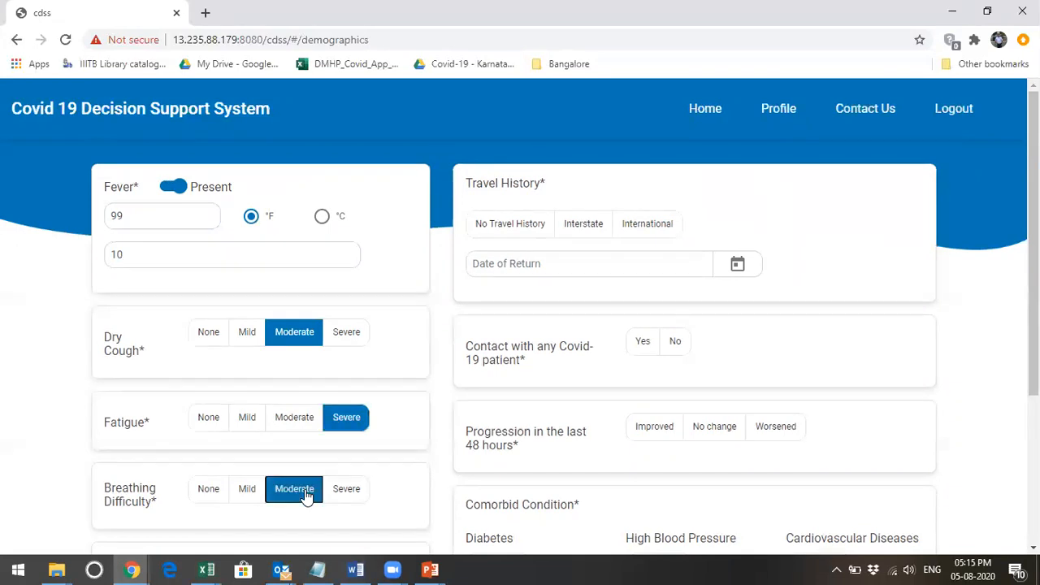
- Rate the muscle pain as Severe, sore throat as Moderate and diarrhea as Severe
{"action": "scroll", "coordinate": [1033, 244], "scroll_direction": "down", "scroll_amount": 3}
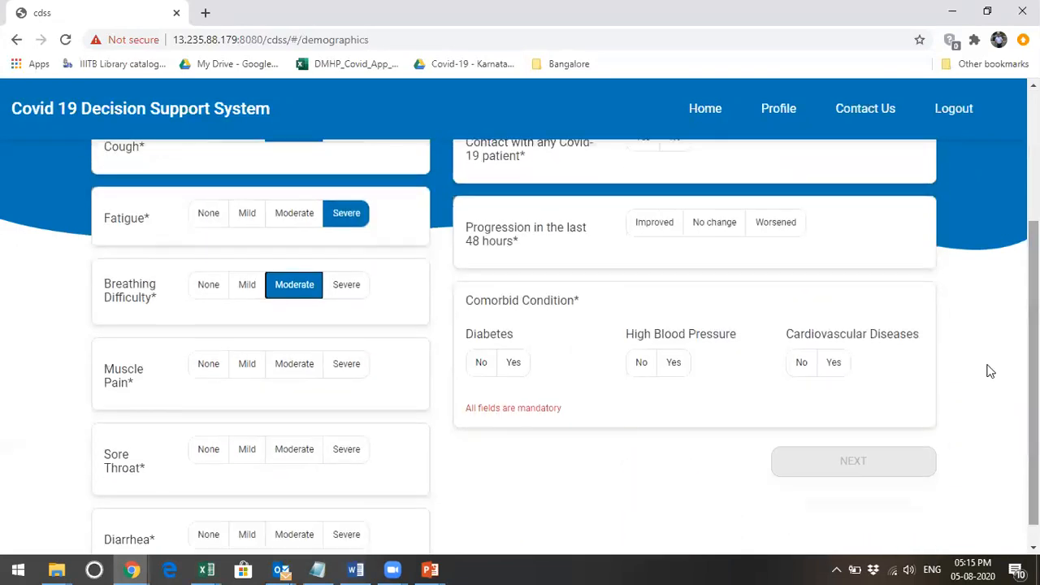
{"action": "left_click", "coordinate": [345, 365]}
{"action": "left_click", "coordinate": [298, 451]}
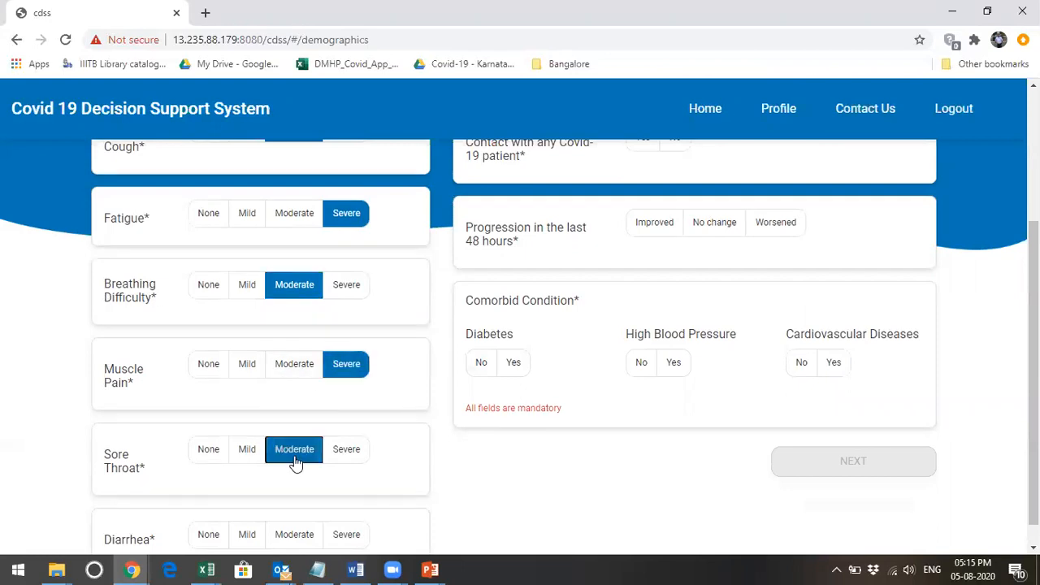
{"action": "left_click", "coordinate": [344, 537]}
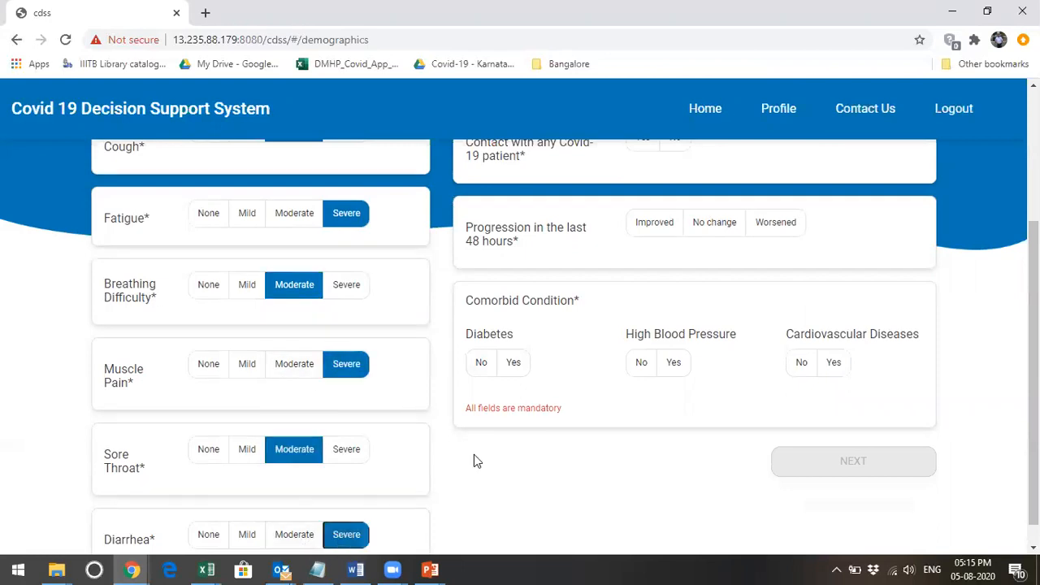
- Record No Travel History, Yes for contact with a Covid-19 patient, and Worsened for progression in the last 48 hours
{"action": "scroll", "coordinate": [1034, 341], "scroll_direction": "down", "scroll_amount": 1}
{"action": "scroll", "coordinate": [520, 345], "scroll_direction": "up", "scroll_amount": 3}
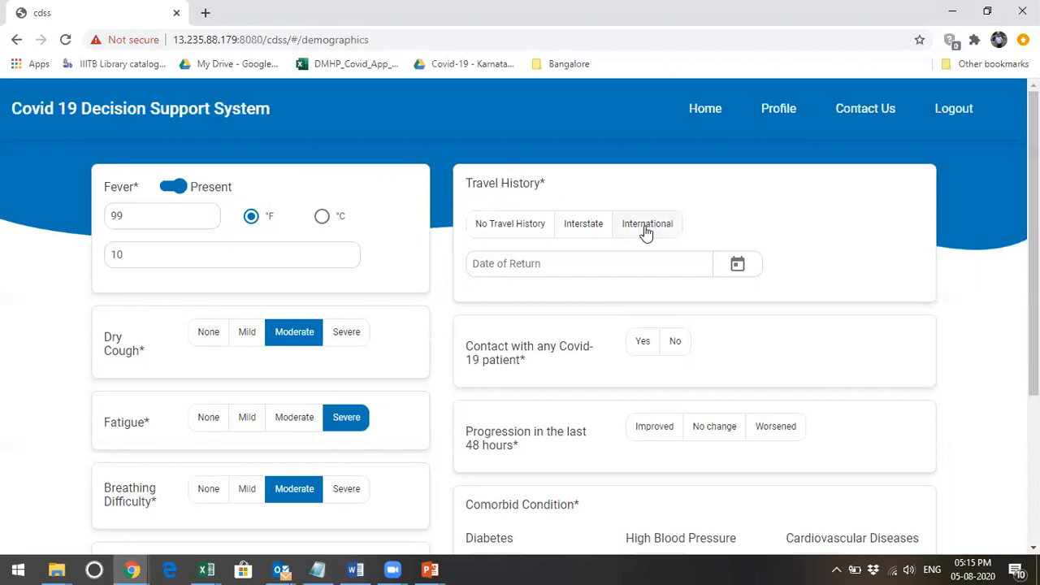
{"action": "left_click", "coordinate": [520, 231]}
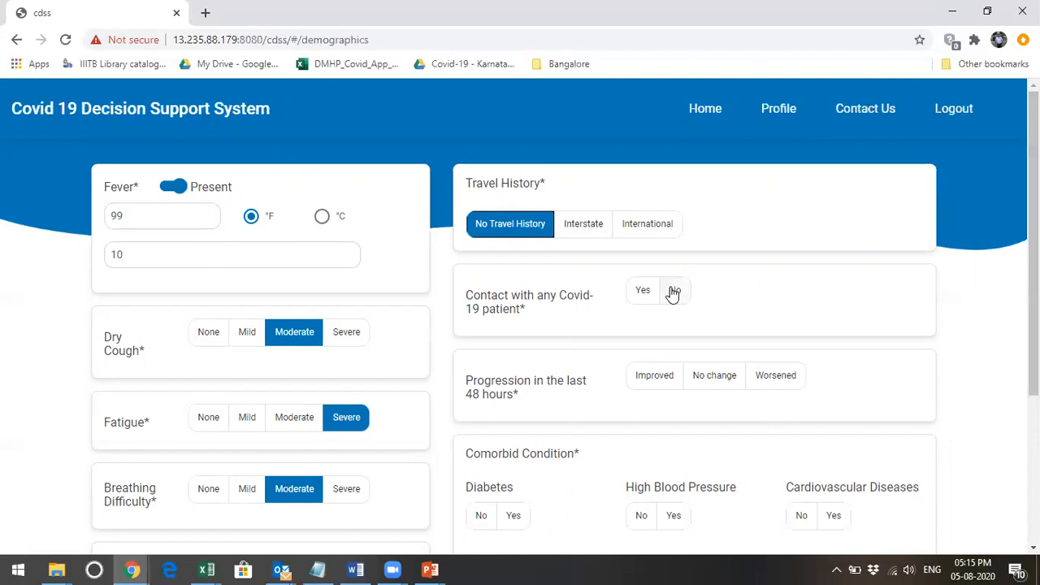
{"action": "left_click", "coordinate": [640, 294]}
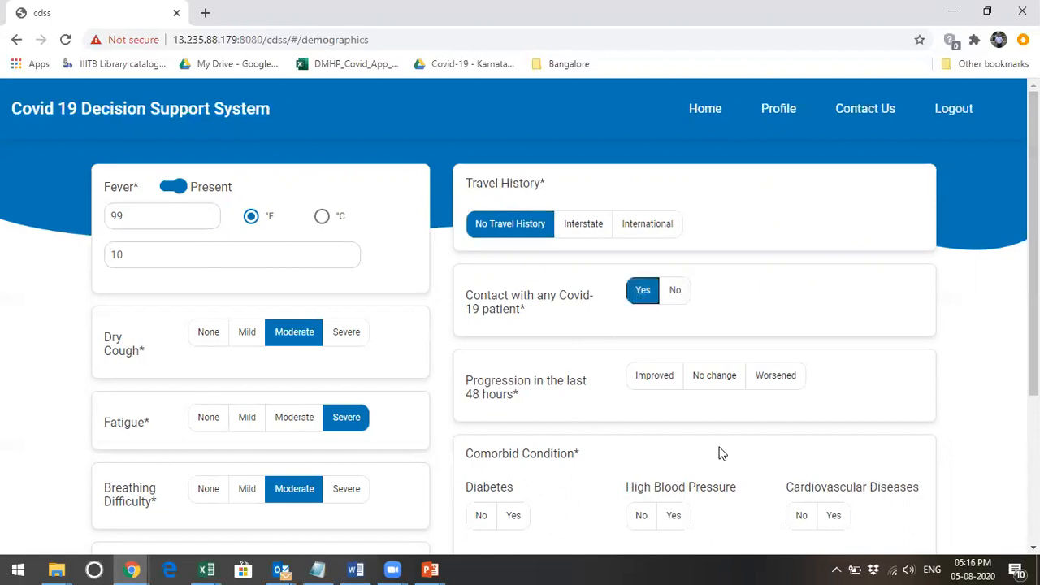
{"action": "left_click", "coordinate": [768, 378]}
- Set the comorbid conditions to diabetes Yes, high blood pressure No and cardiovascular diseases Yes, and continue to the assessment
{"action": "left_click_drag", "start_coordinate": [1033, 244], "coordinate": [1033, 339]}
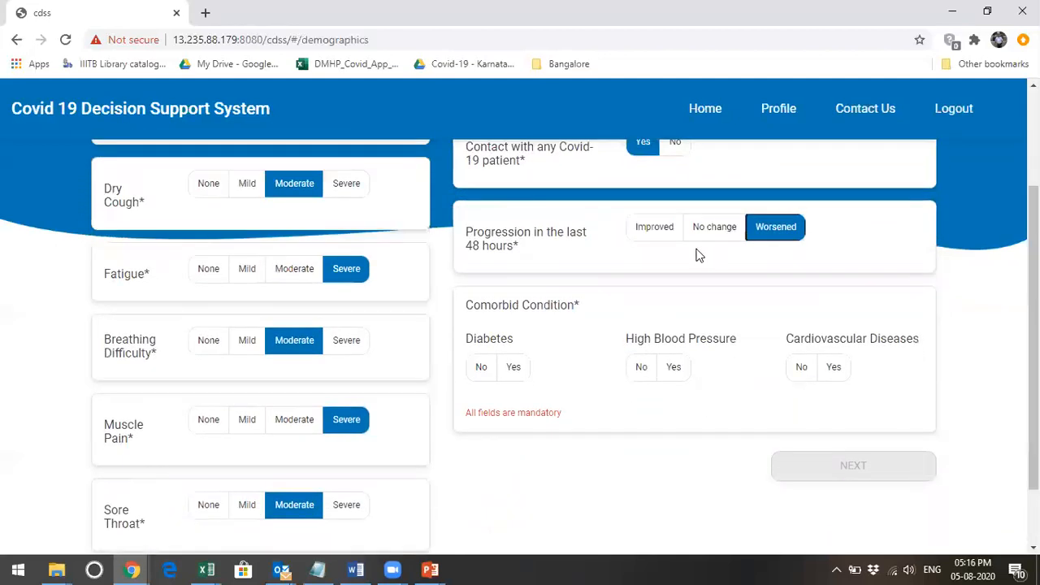
{"action": "left_click", "coordinate": [513, 376]}
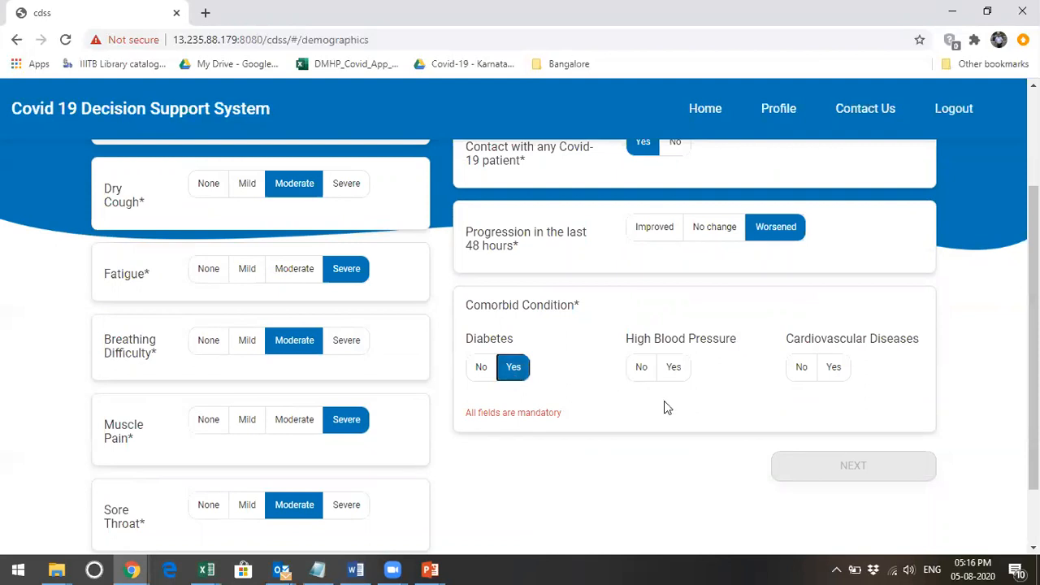
{"action": "left_click", "coordinate": [641, 370]}
{"action": "left_click", "coordinate": [836, 371]}
{"action": "left_click", "coordinate": [863, 460]}
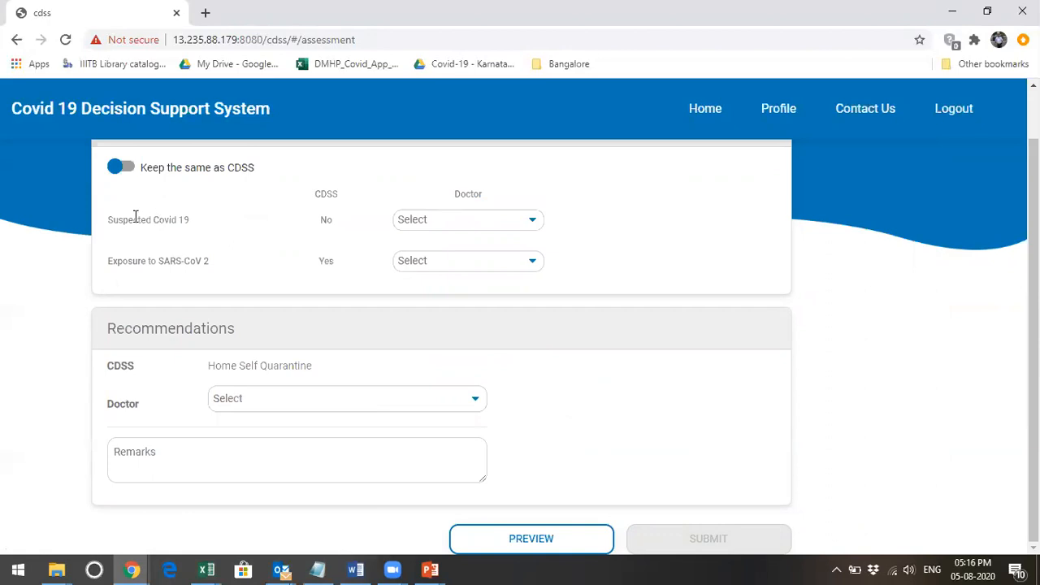
- Set the doctor's assessment to Yes for both Suspected Covid 19 and Exposure to SARS-CoV 2
{"action": "left_click_drag", "start_coordinate": [111, 217], "coordinate": [179, 218]}
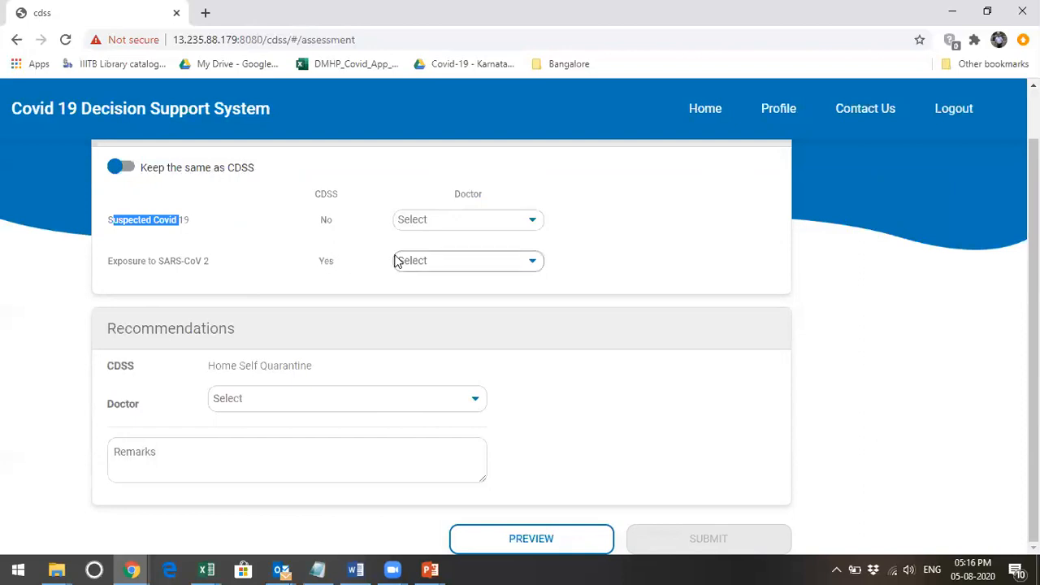
{"action": "left_click", "coordinate": [532, 221]}
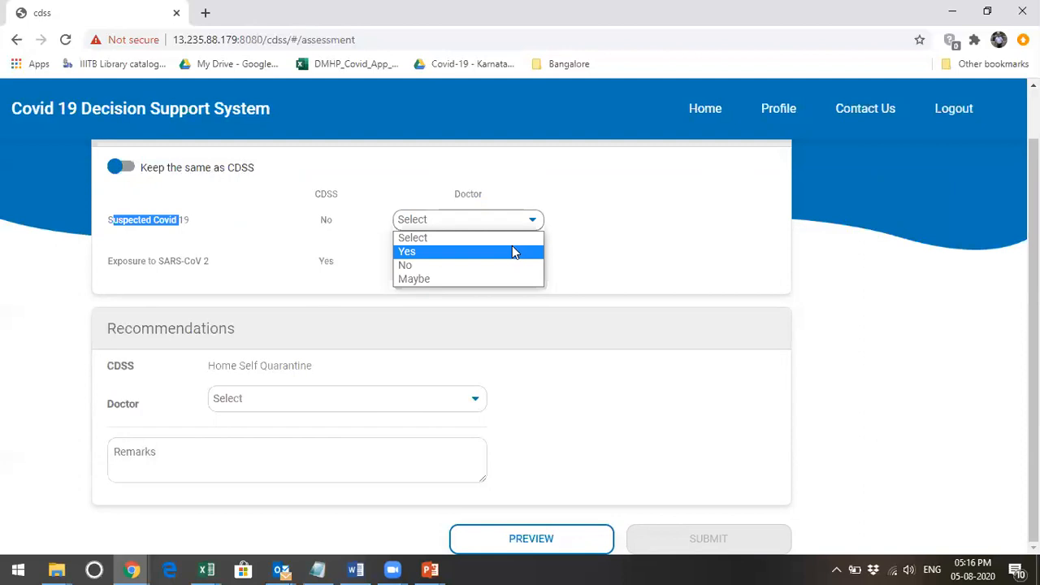
{"action": "left_click", "coordinate": [512, 251]}
{"action": "left_click", "coordinate": [504, 268]}
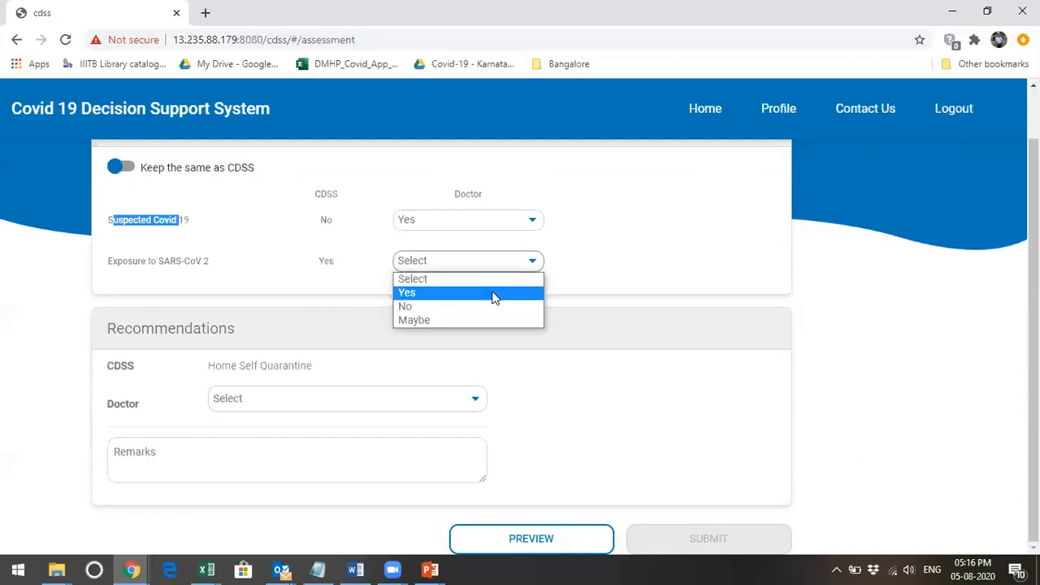
{"action": "left_click", "coordinate": [493, 294]}
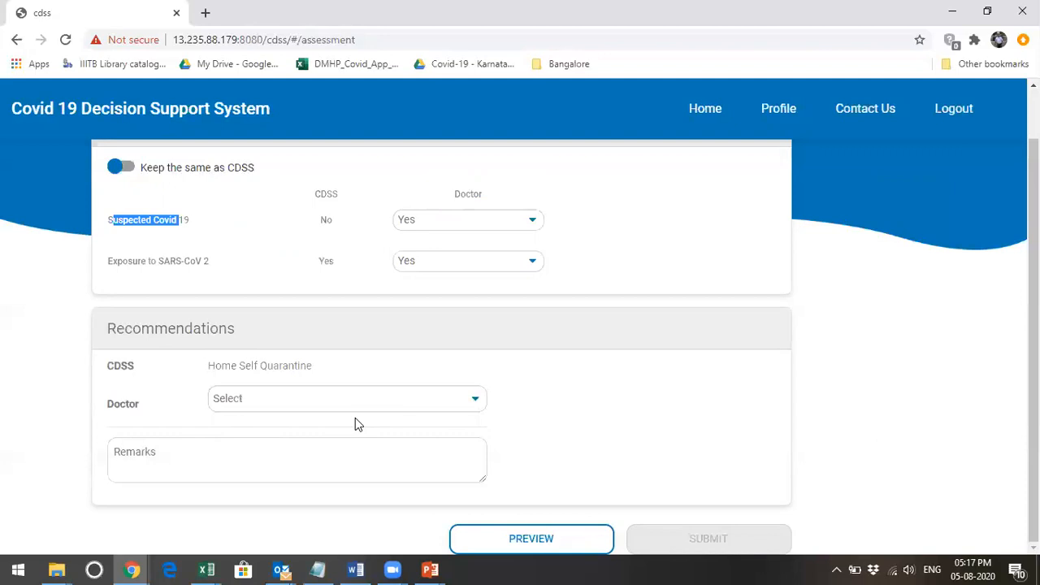
- Set the doctor's recommendation to Home Self Quarantine with the remark "Follow up after 3 days", submit the screening and dismiss the notification
{"action": "left_click", "coordinate": [399, 400]}
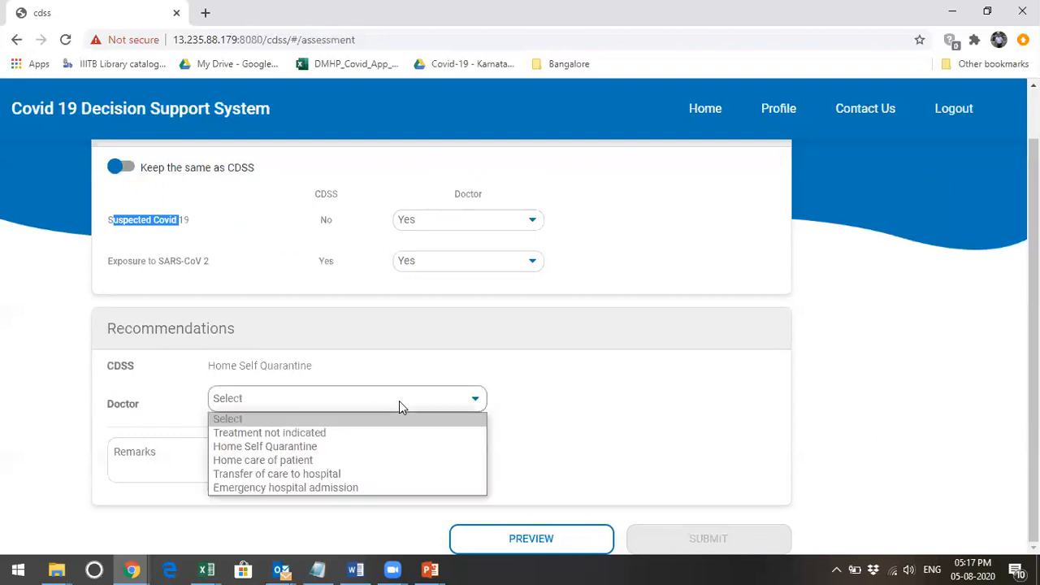
{"action": "left_click", "coordinate": [331, 449]}
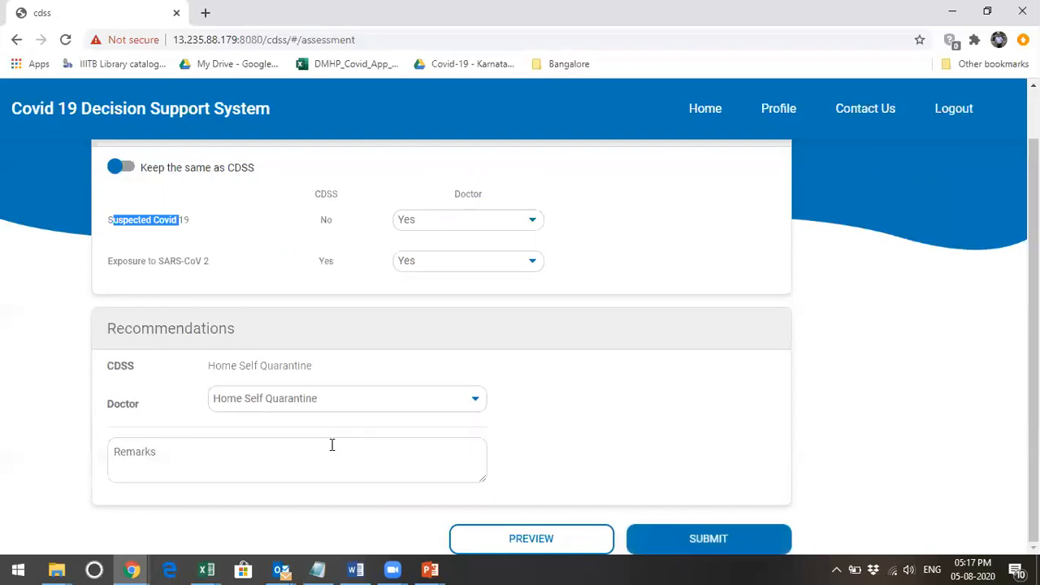
{"action": "left_click", "coordinate": [331, 444]}
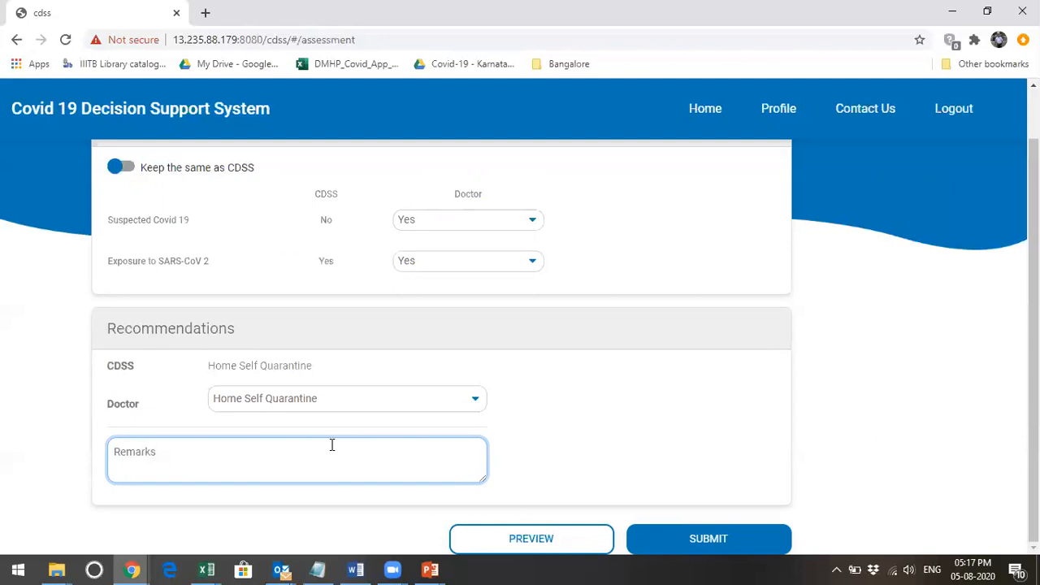
{"action": "type", "text": "Follow up after 3 days"}
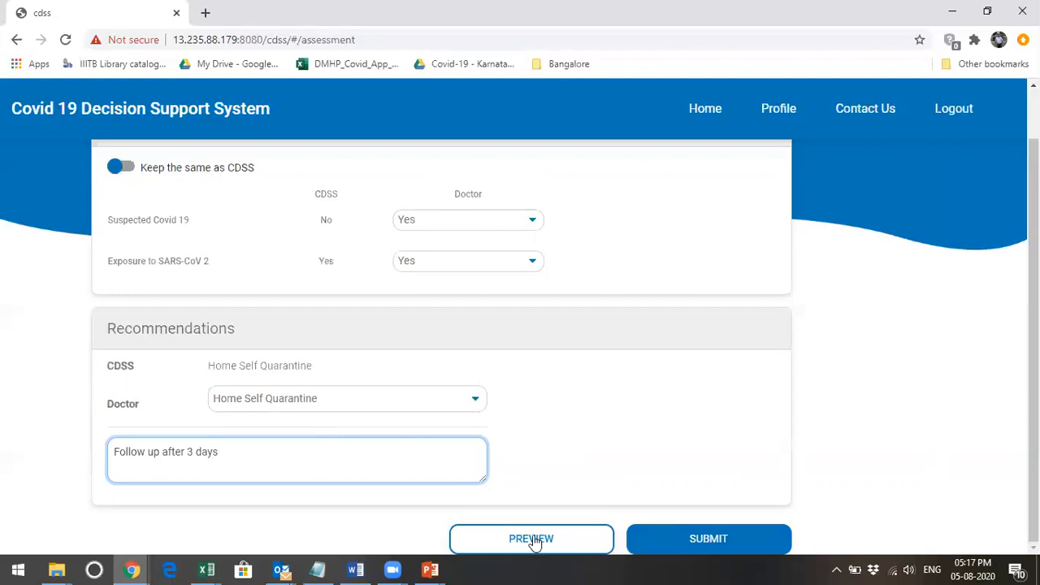
{"action": "left_click", "coordinate": [715, 547]}
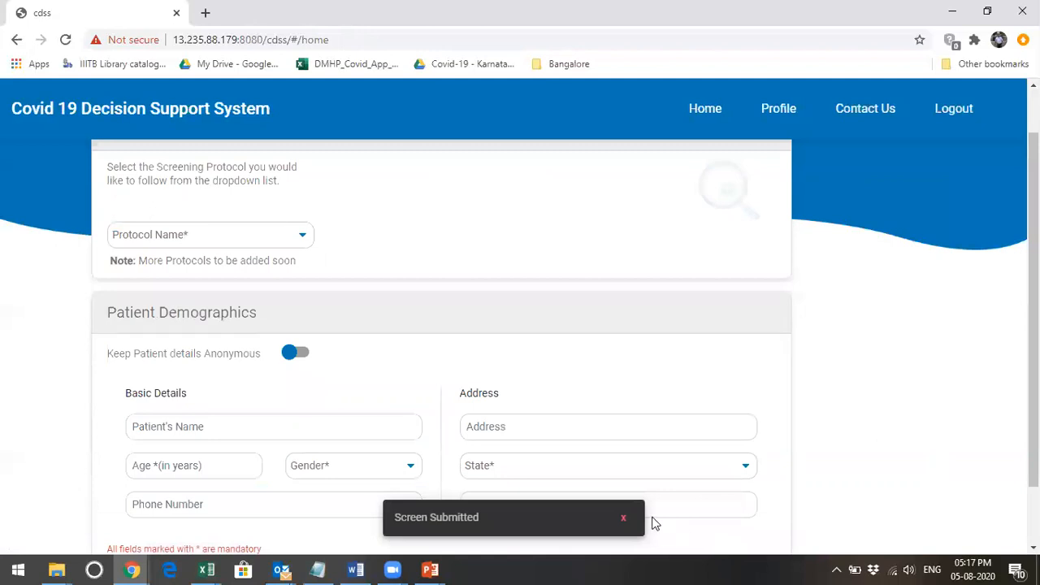
{"action": "left_click", "coordinate": [624, 520]}
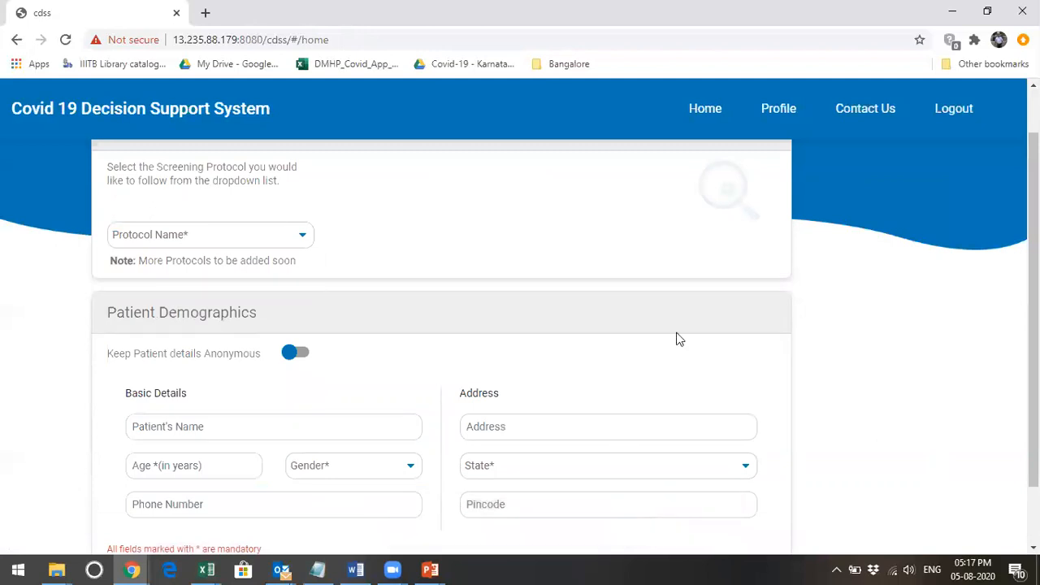